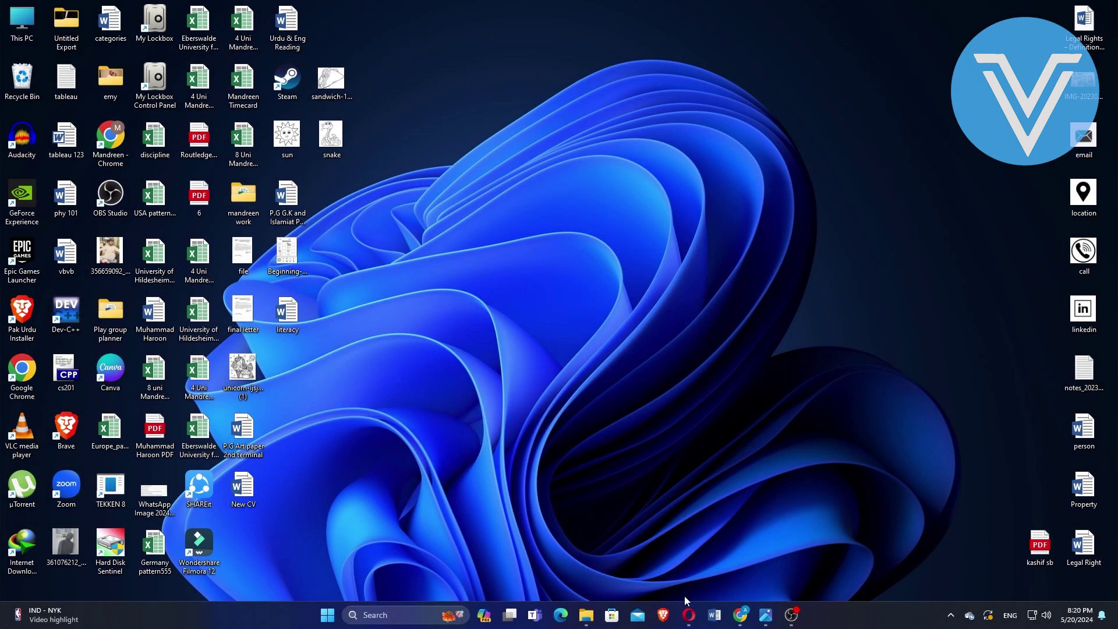
Step: Bring SHEIN forward and open My Coupons, listing the 25%, 30% and 20% off coupons
{"action": "left_click", "coordinate": [689, 617]}
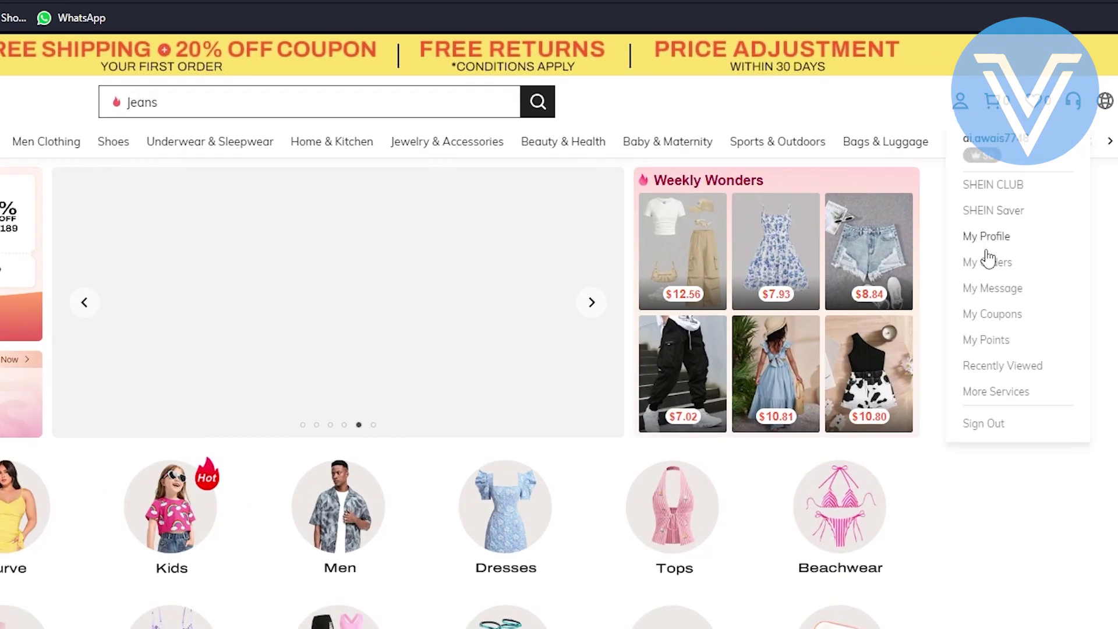
{"action": "left_click", "coordinate": [993, 314]}
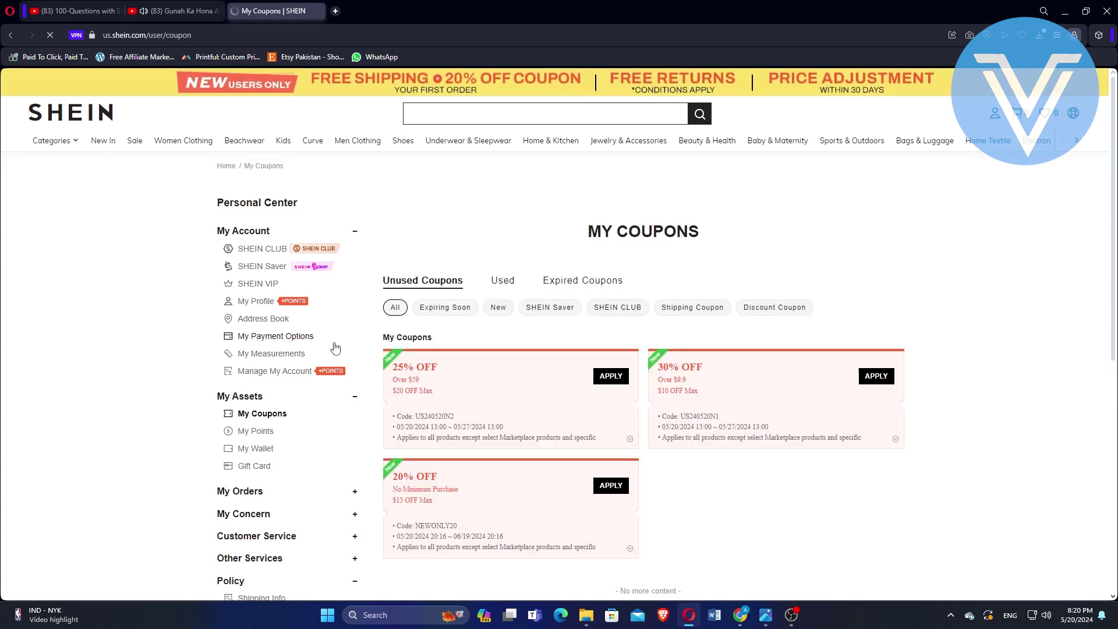
Step: Apply the 25% off coupon, proceed to checkout from its product popup, then return to My Coupons
{"action": "left_click", "coordinate": [611, 376]}
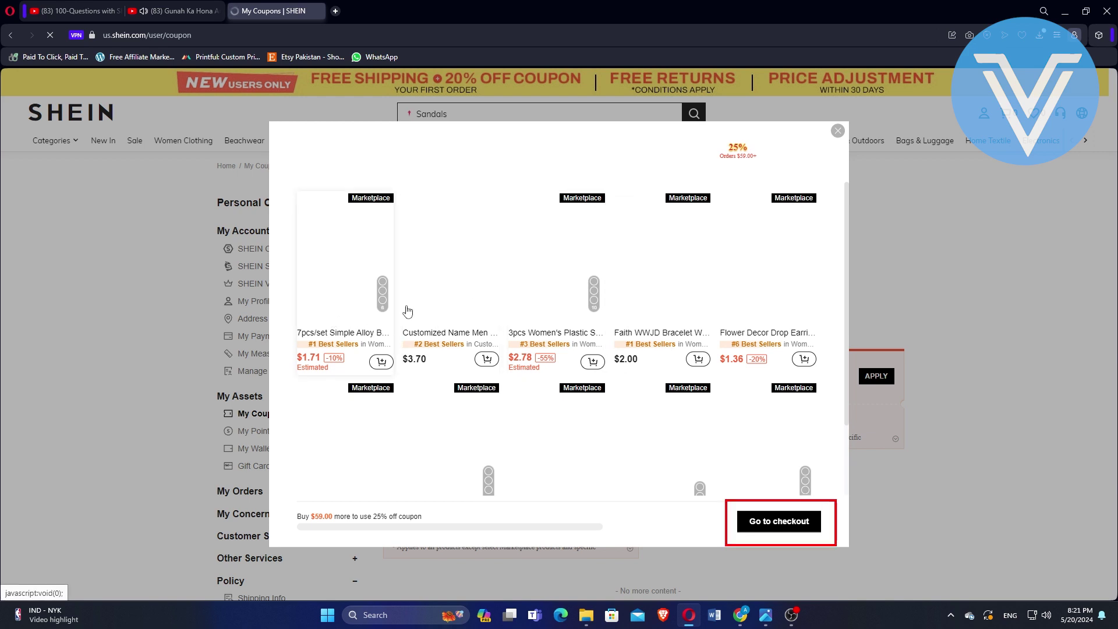
{"action": "left_click", "coordinate": [780, 521]}
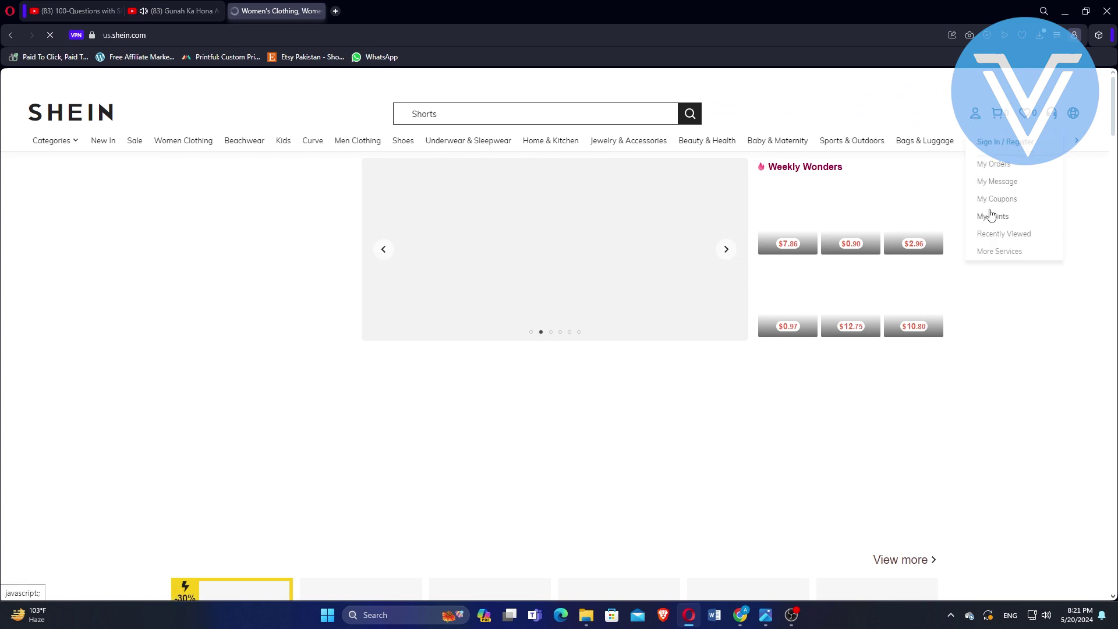
{"action": "left_click", "coordinate": [996, 200]}
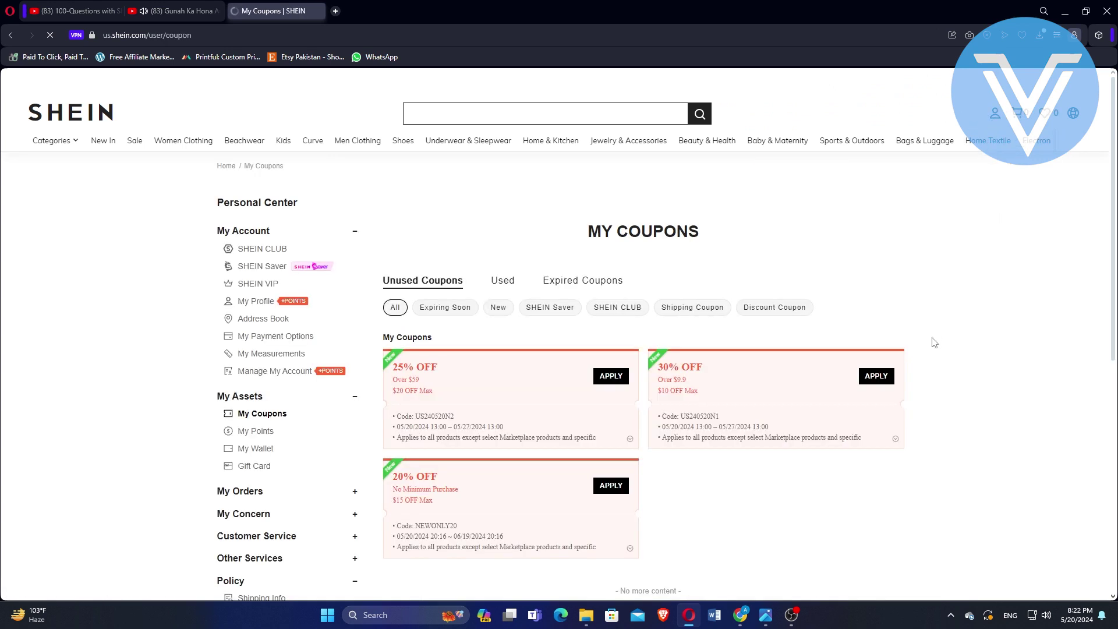